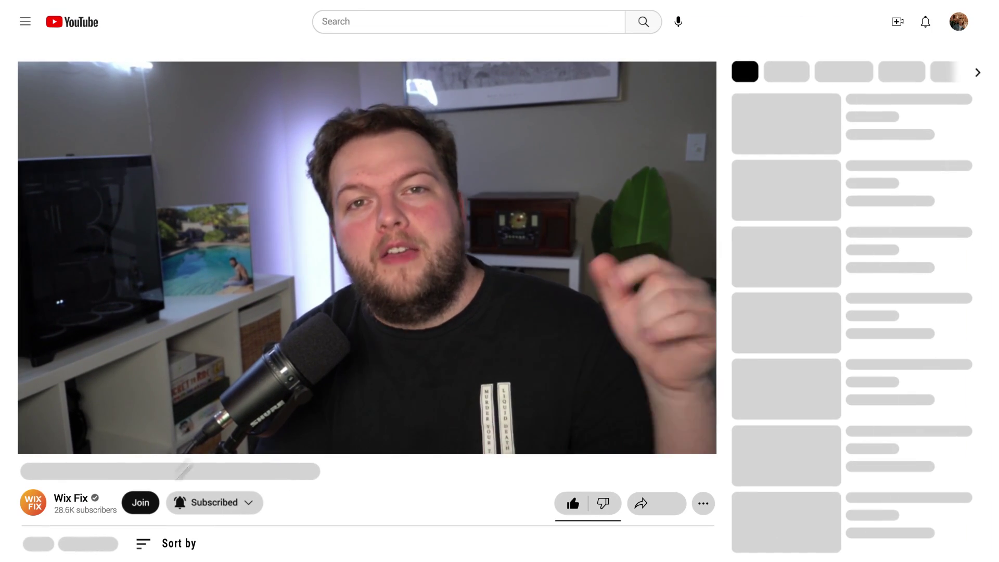
# Dismiss the membership offer and load the Circle outline icon from the 'loop' search into the editor.
pyautogui.click(143, 506)
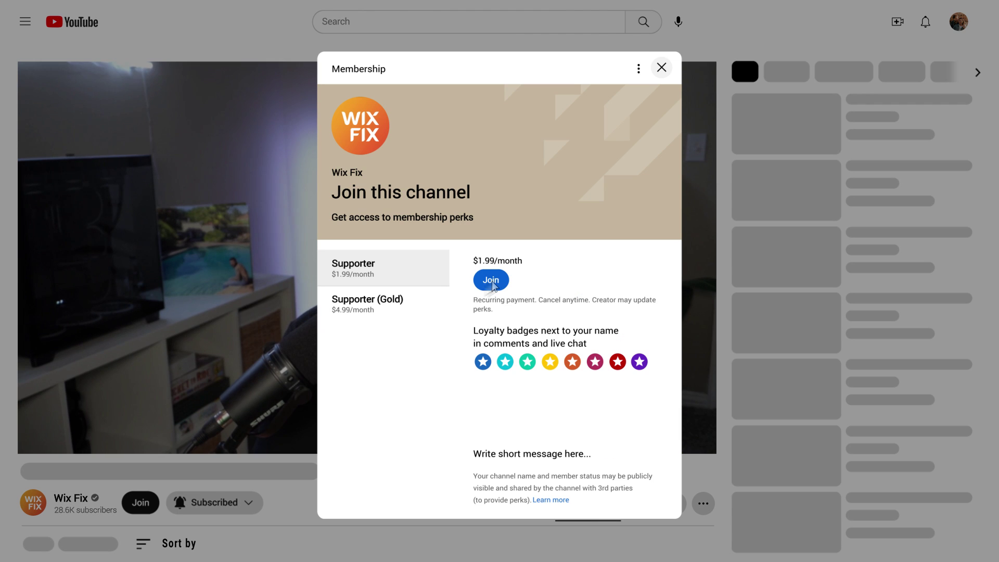
pyautogui.click(491, 281)
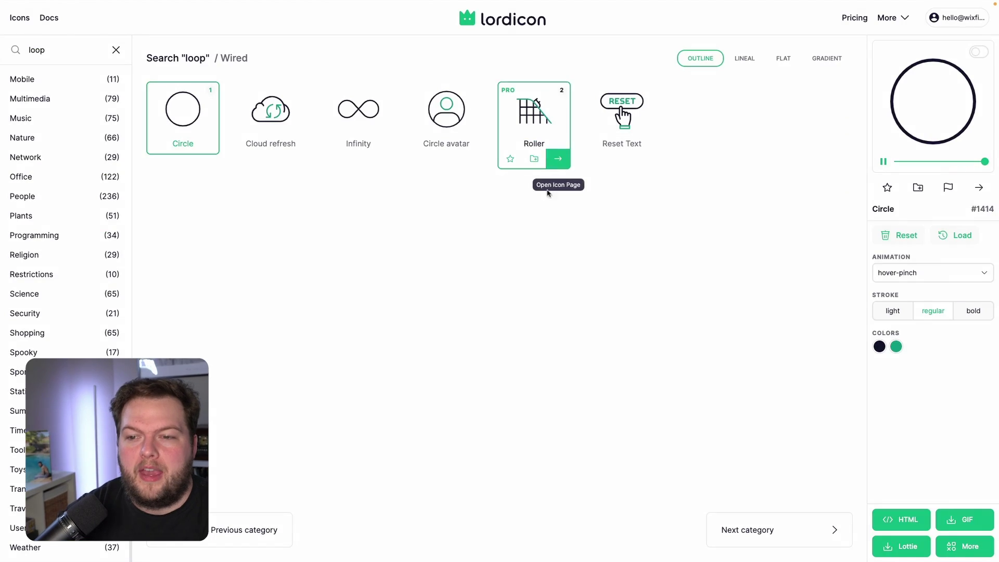
pyautogui.click(526, 273)
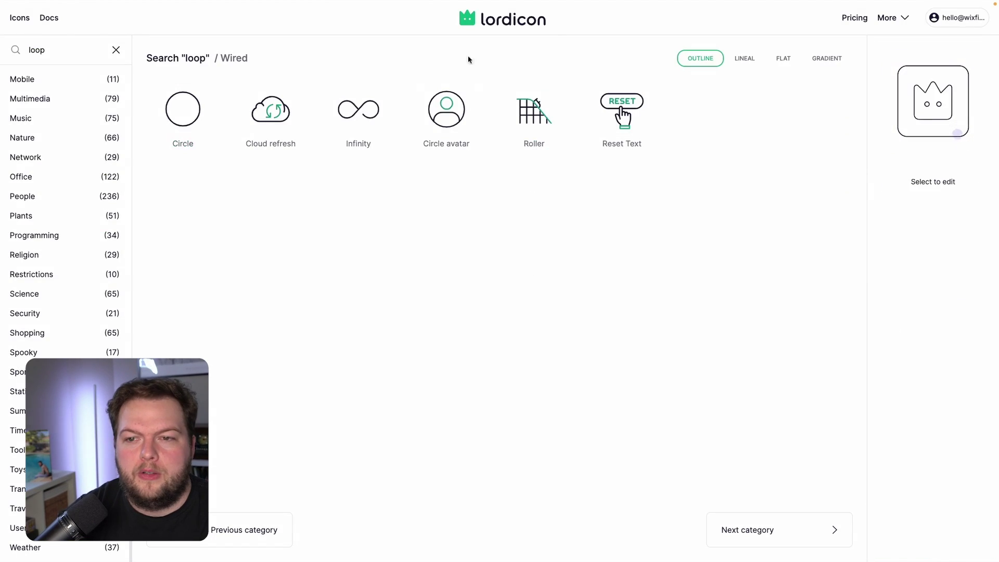
pyautogui.click(185, 115)
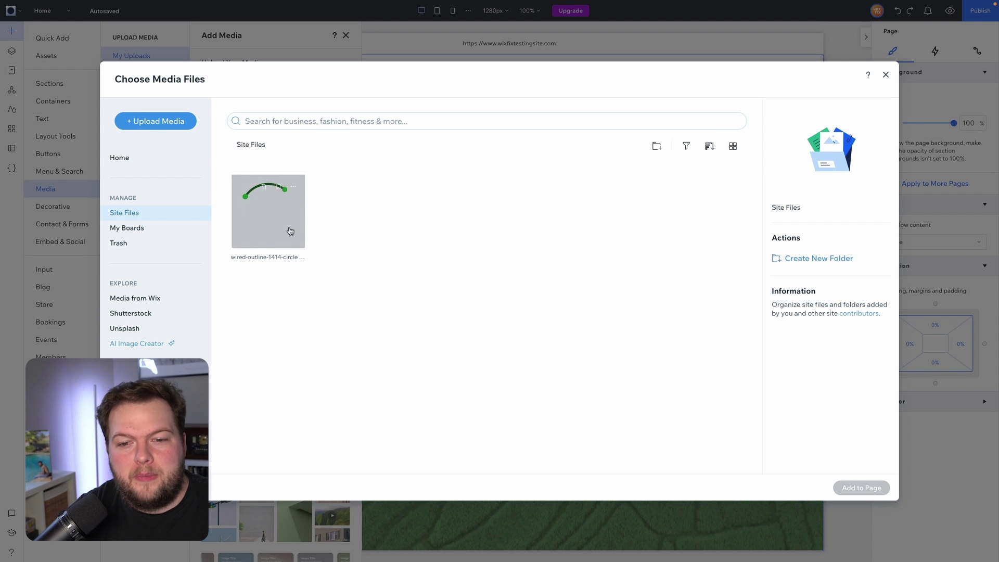
# Pick the uploaded circle GIF, then go to Settings > Advanced > Custom code.
pyautogui.click(247, 224)
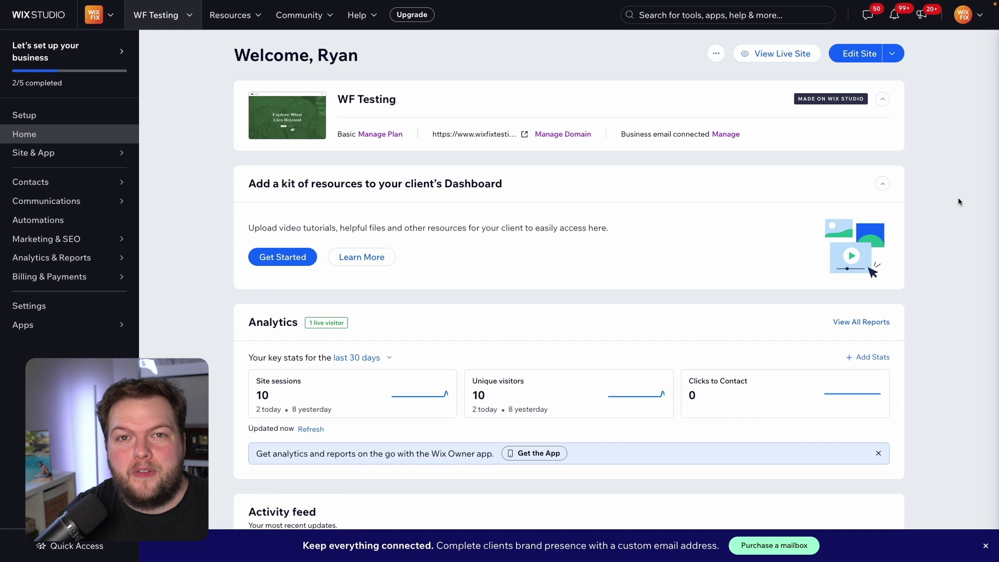
pyautogui.click(73, 312)
pyautogui.scroll(-4, 396, 317)
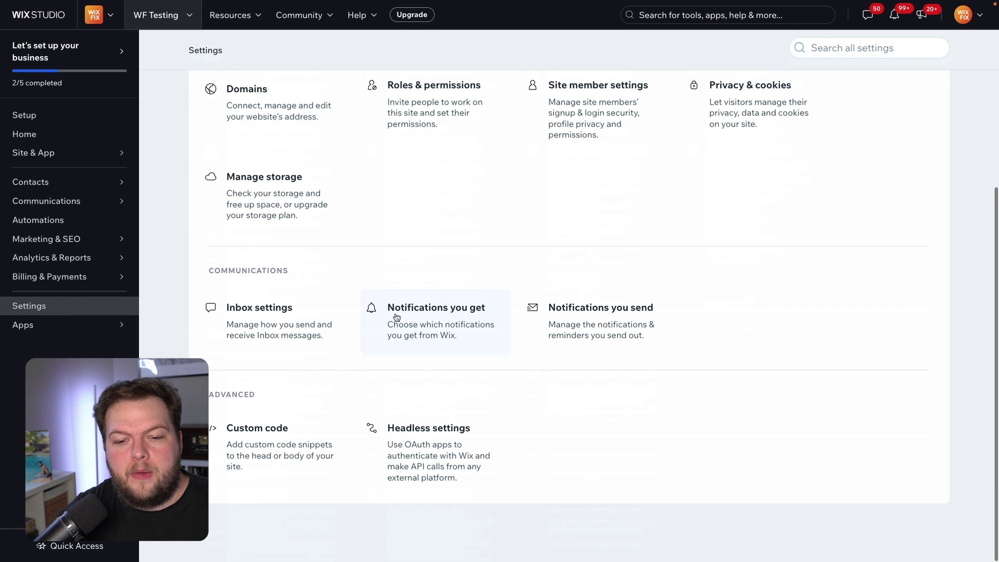
pyautogui.click(265, 448)
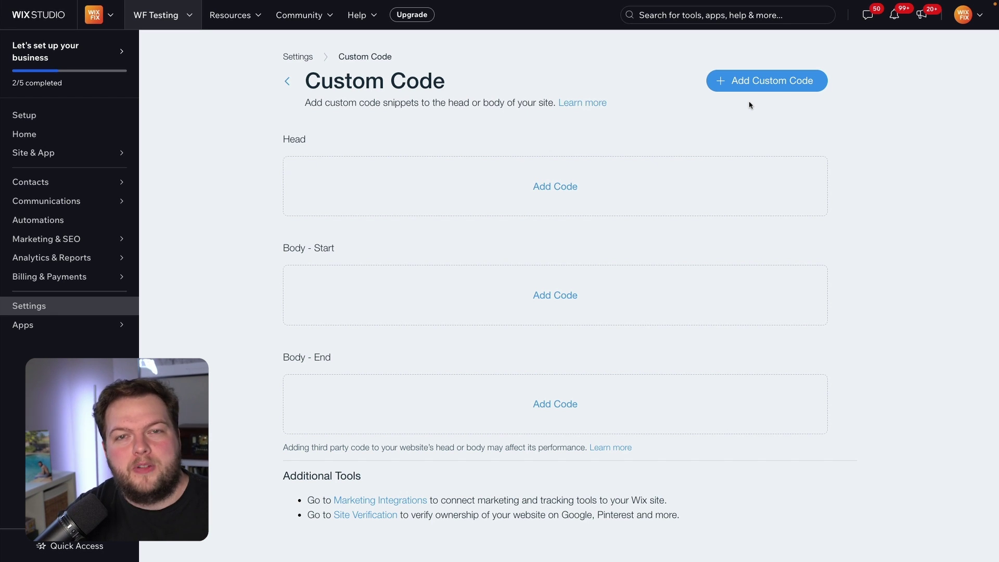
# Add a new custom code snippet with the preloader code copied from Notes, named 'Preloader'.
pyautogui.click(742, 85)
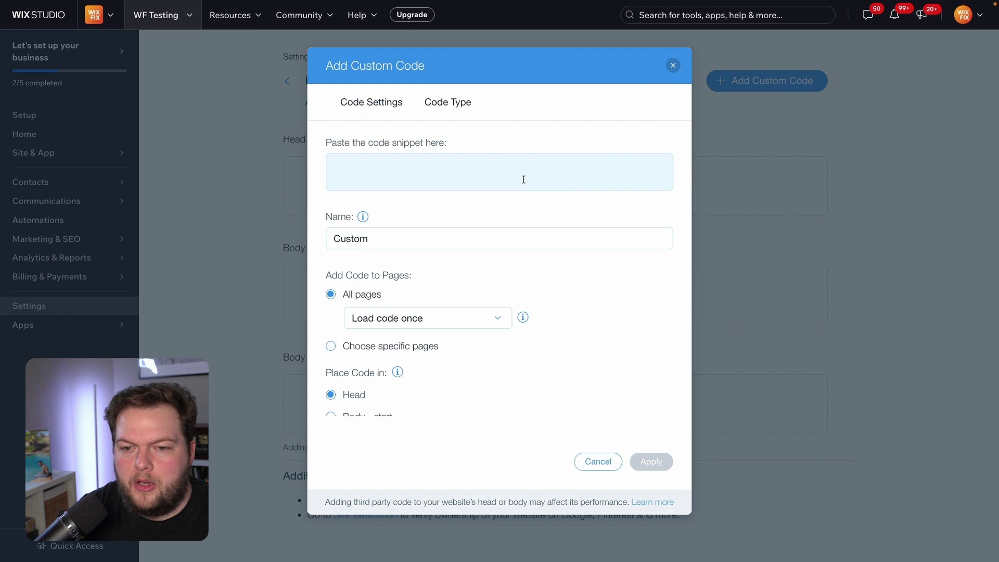
pyautogui.press('super+Tab')
pyautogui.press('super+a')
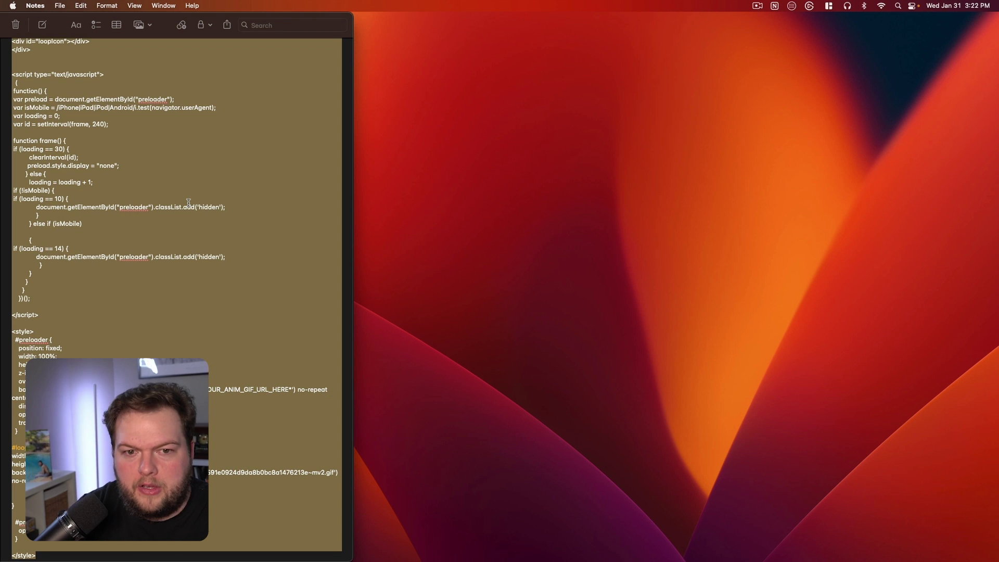
pyautogui.press('super+Tab')
pyautogui.click(427, 174)
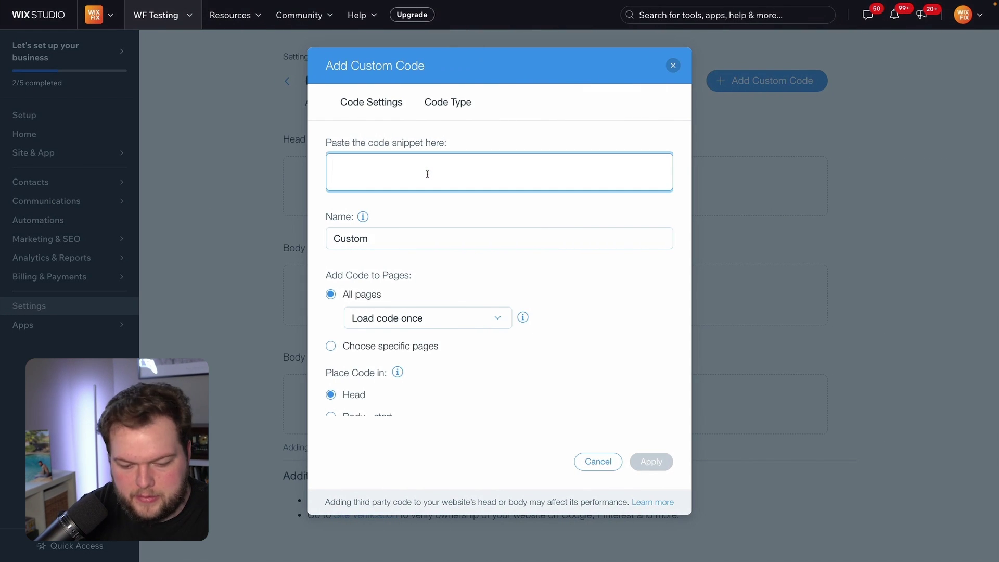
pyautogui.press('super+v')
pyautogui.doubleClick(372, 239)
pyautogui.write('Preloader')
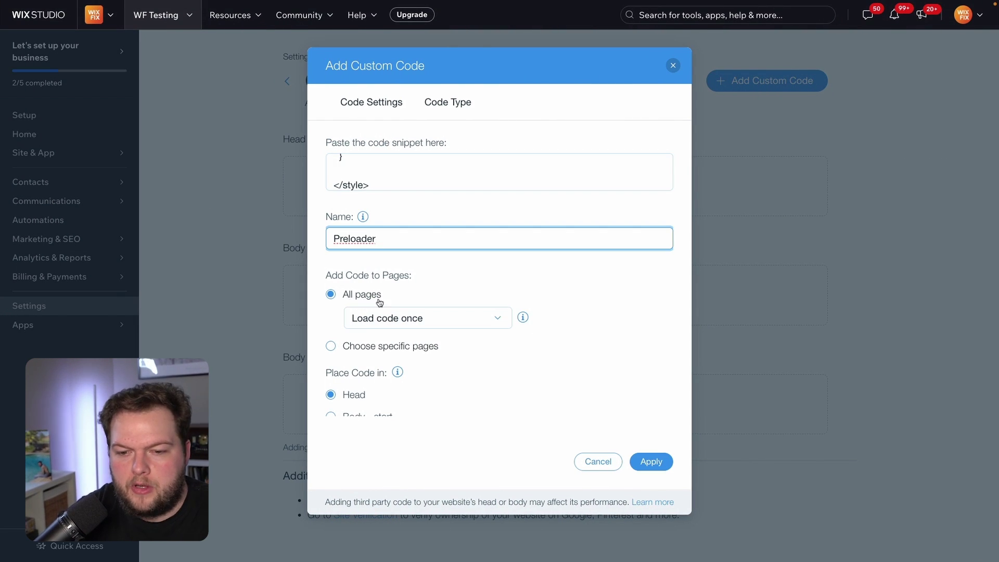
# Restrict the Preloader snippet to the Home page only, keeping it placed in the Head.
pyautogui.click(364, 346)
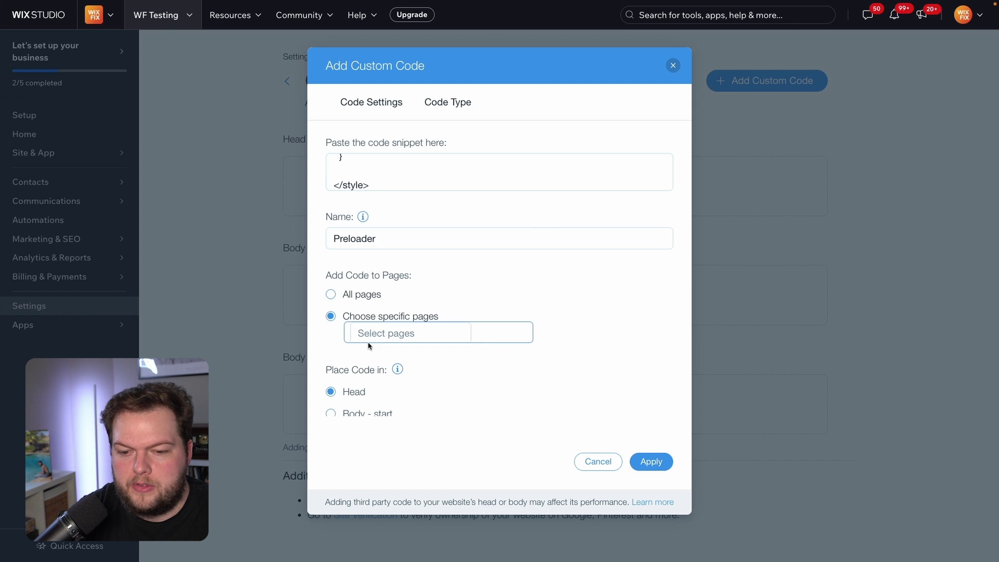
pyautogui.click(389, 332)
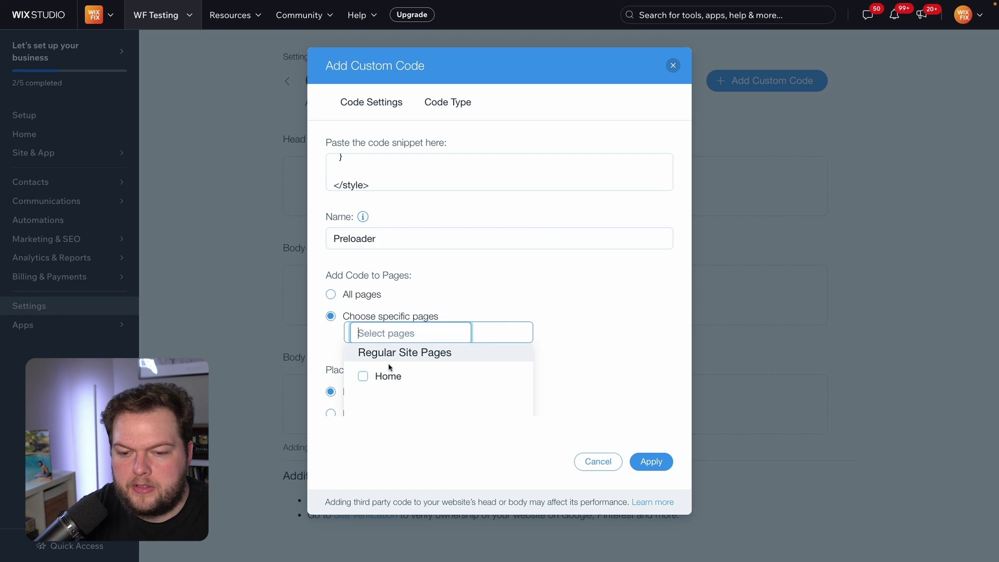
pyautogui.click(592, 346)
pyautogui.scroll(-2, 341, 299)
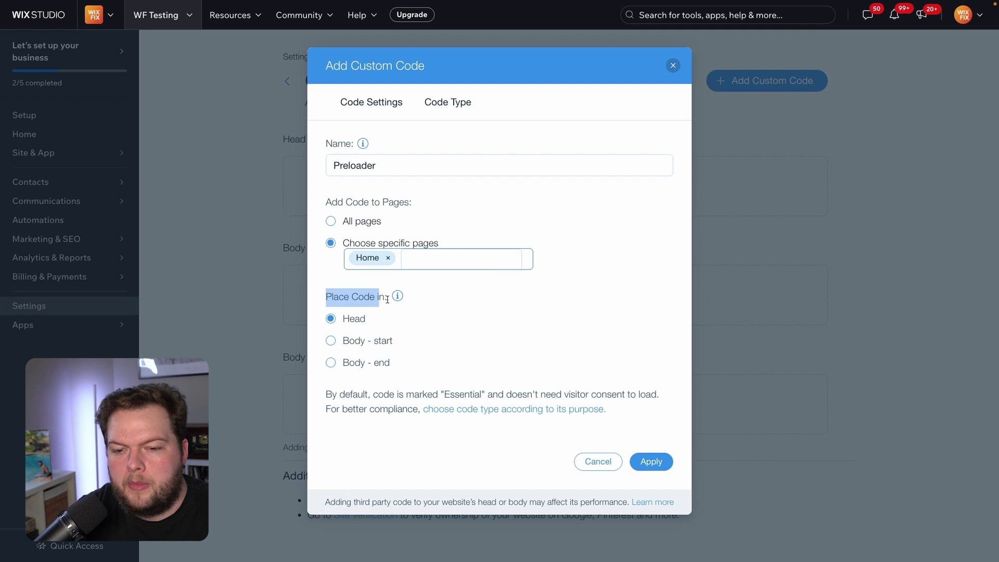
pyautogui.moveTo(387, 299); pyautogui.dragTo(391, 301)
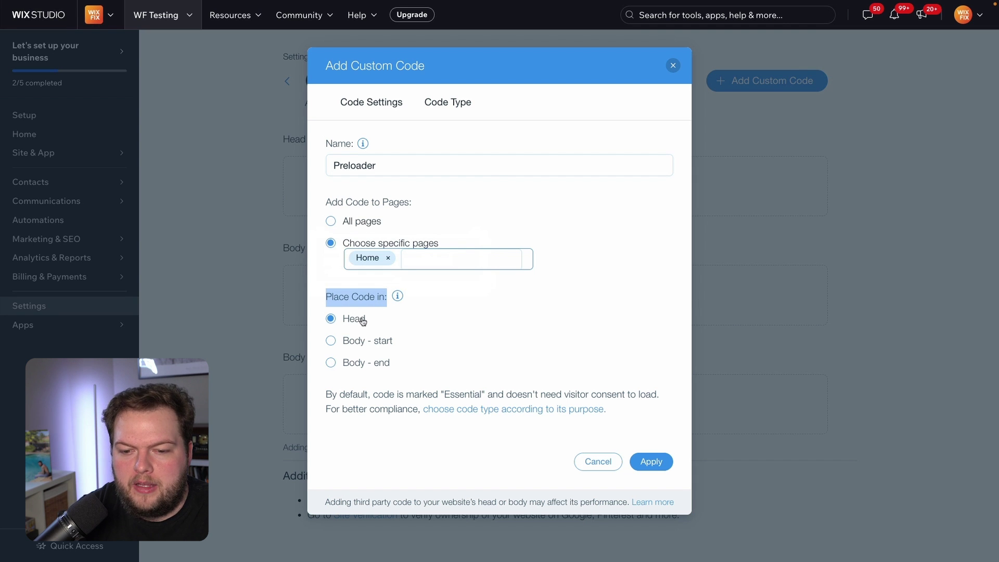
pyautogui.scroll(2, 559, 285)
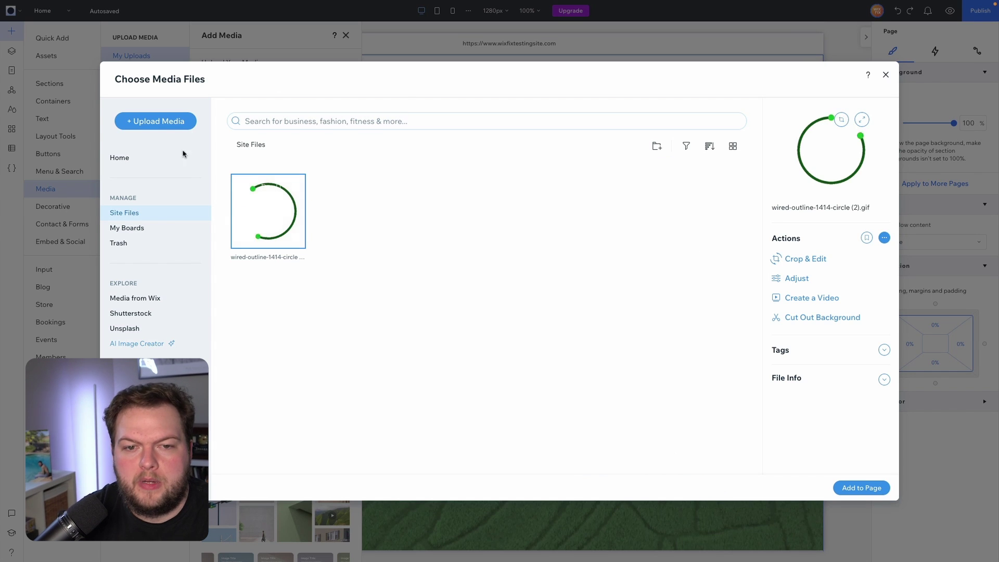
# Copy the circle GIF's URL from the Site Files media.
pyautogui.rightClick(274, 214)
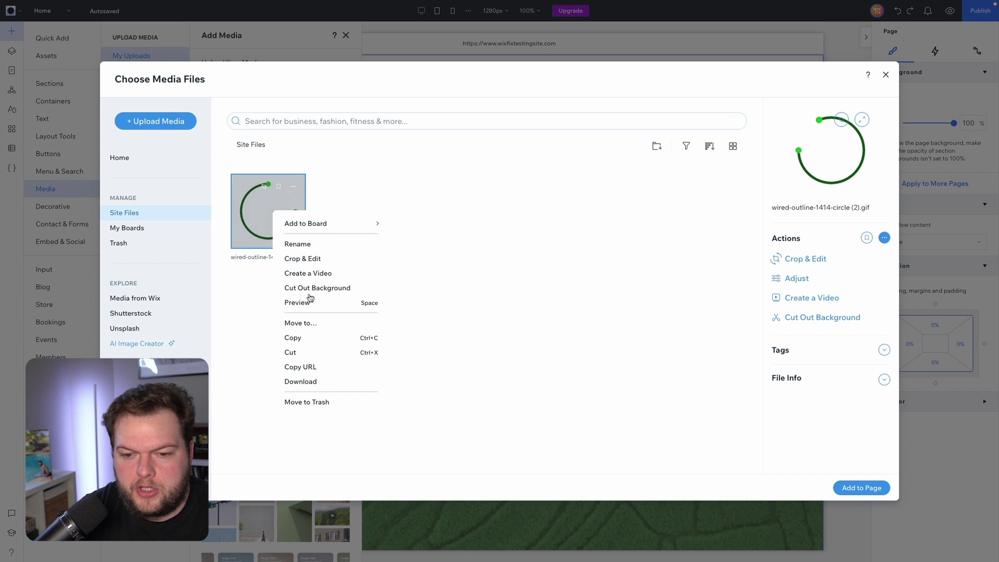
pyautogui.click(308, 367)
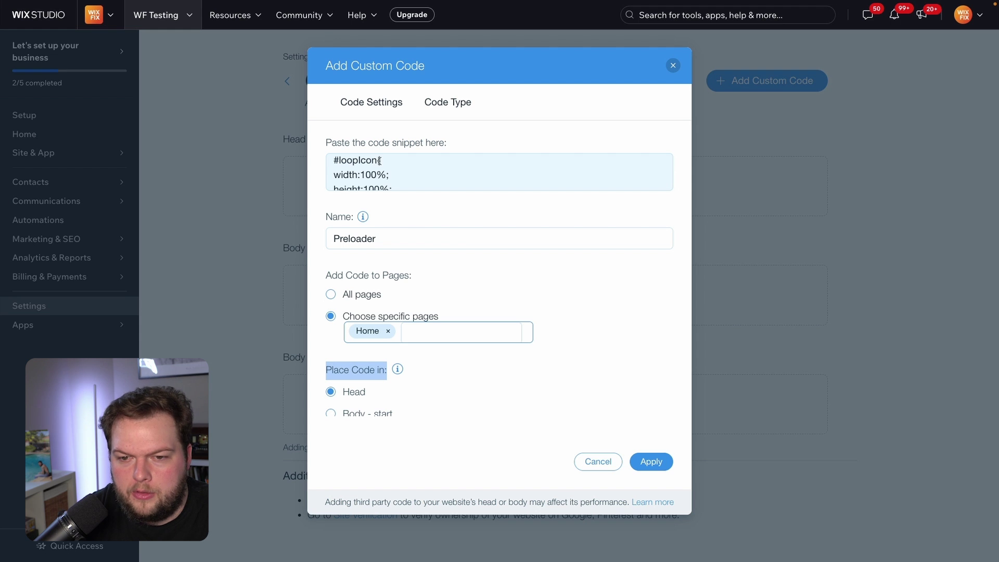
# Replace the old image URL inside background:url('...') with the copied circle GIF URL.
pyautogui.scroll(-3, 384, 161)
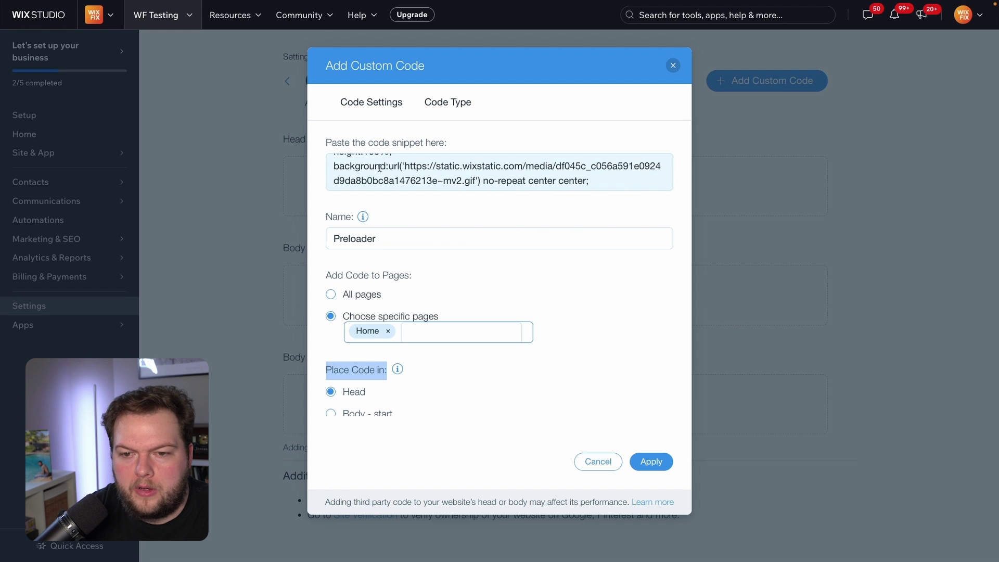
pyautogui.click(405, 166)
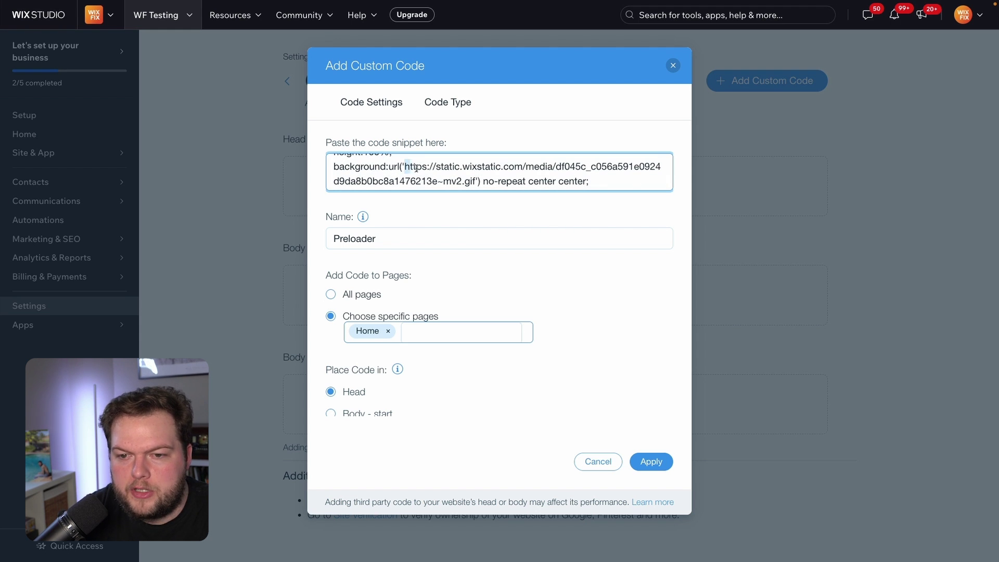
pyautogui.moveTo(416, 168); pyautogui.dragTo(448, 175)
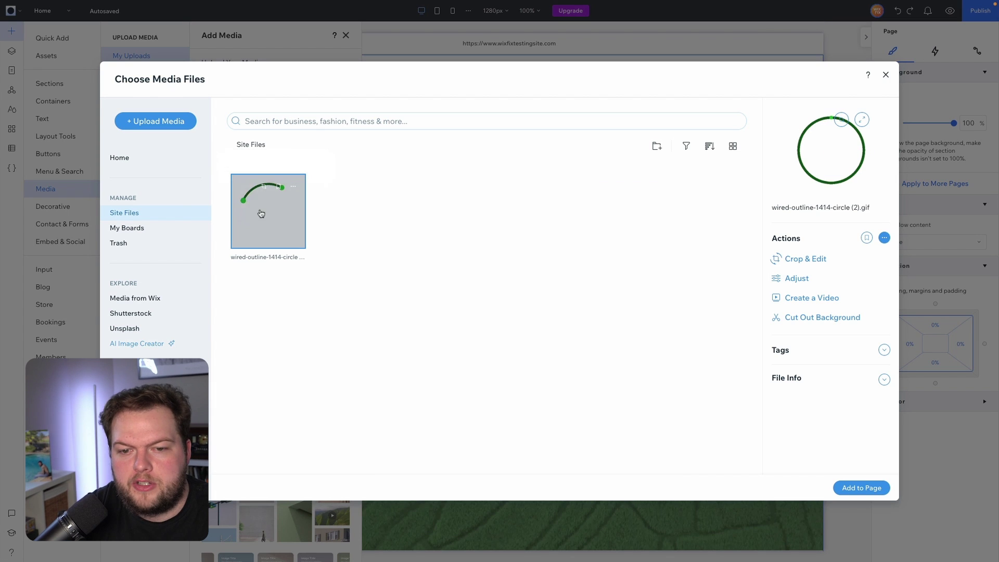
pyautogui.rightClick(249, 218)
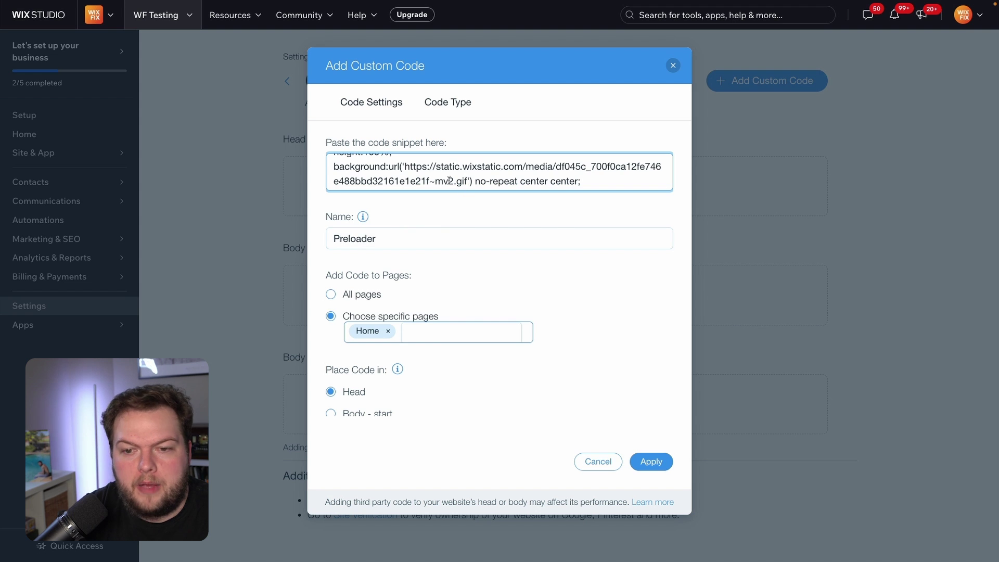
pyautogui.scroll(2, 449, 180)
pyautogui.scroll(3, 448, 180)
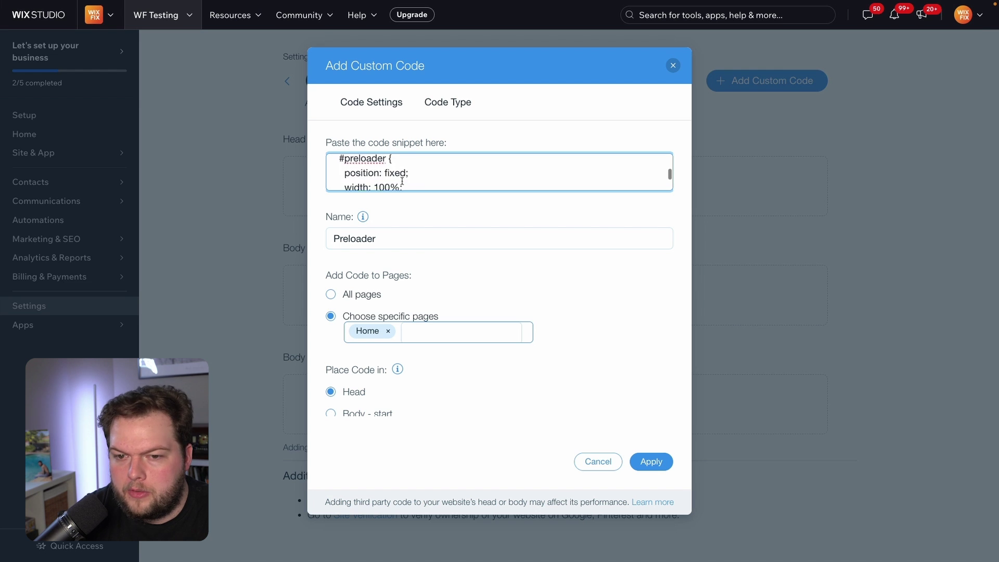
# Review the #437240 preloader background colour in the code and apply the Preloader snippet.
pyautogui.scroll(-2, 401, 181)
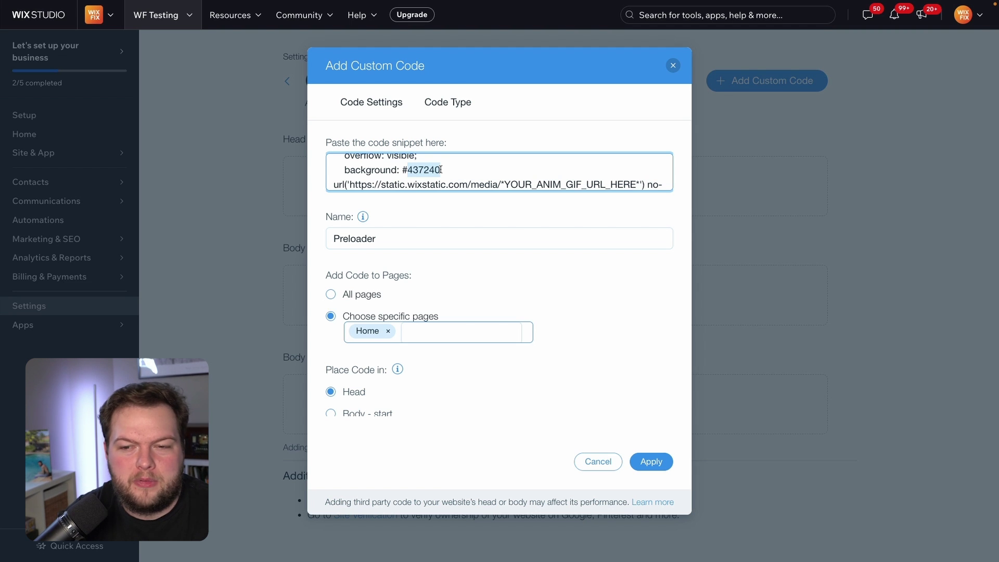
pyautogui.moveTo(355, 170); pyautogui.dragTo(443, 172)
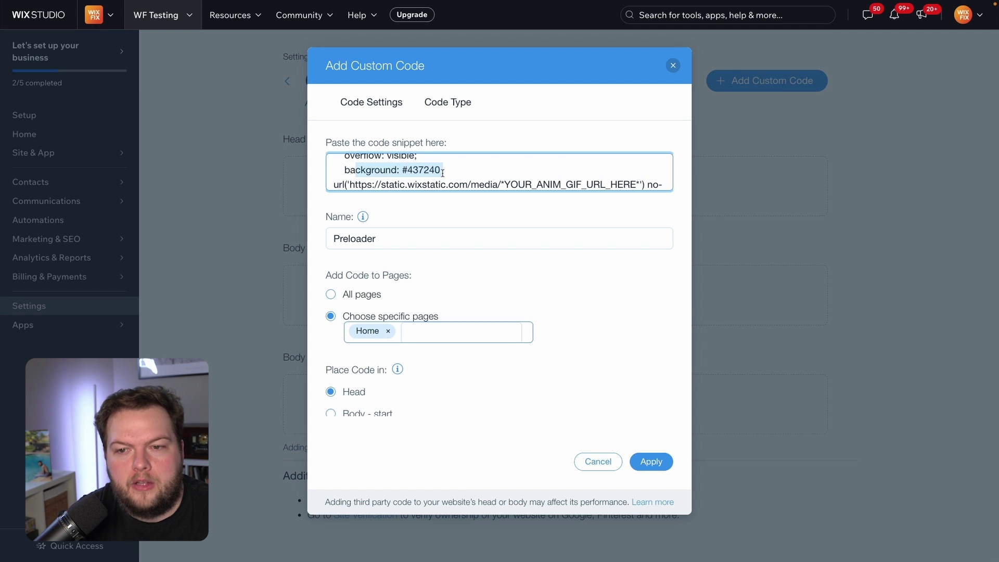
pyautogui.doubleClick(432, 171)
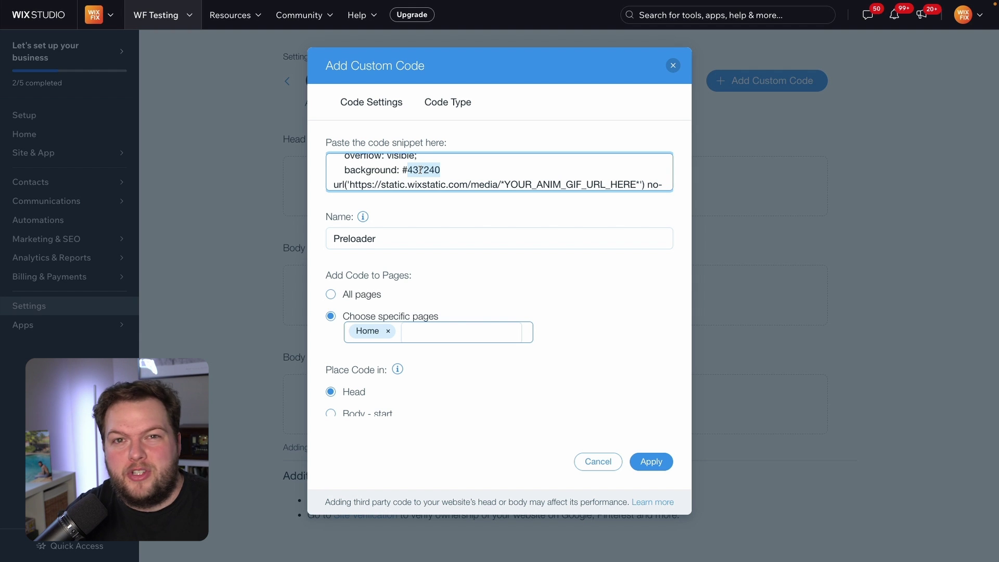
pyautogui.click(598, 279)
pyautogui.scroll(-1, 598, 279)
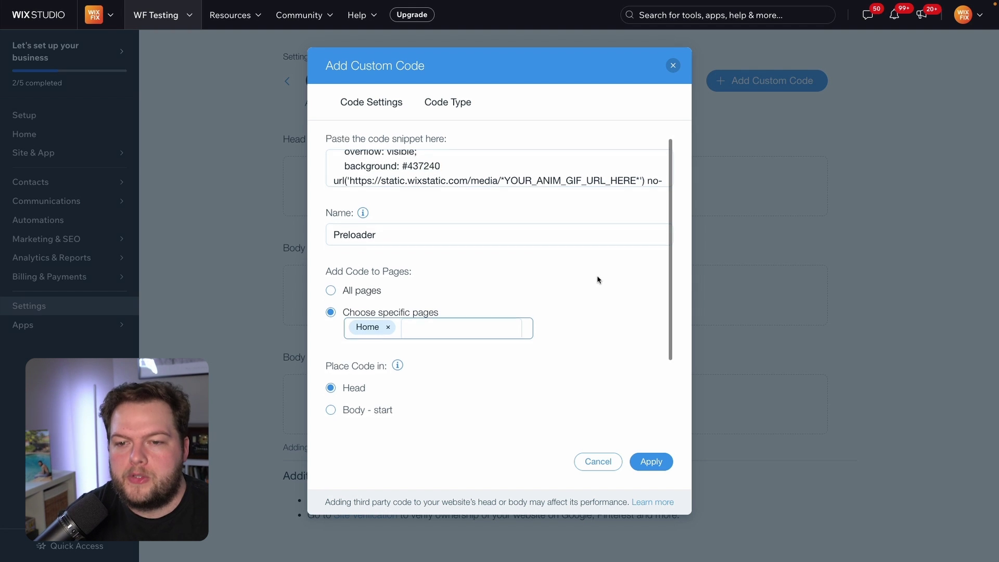
pyautogui.click(651, 462)
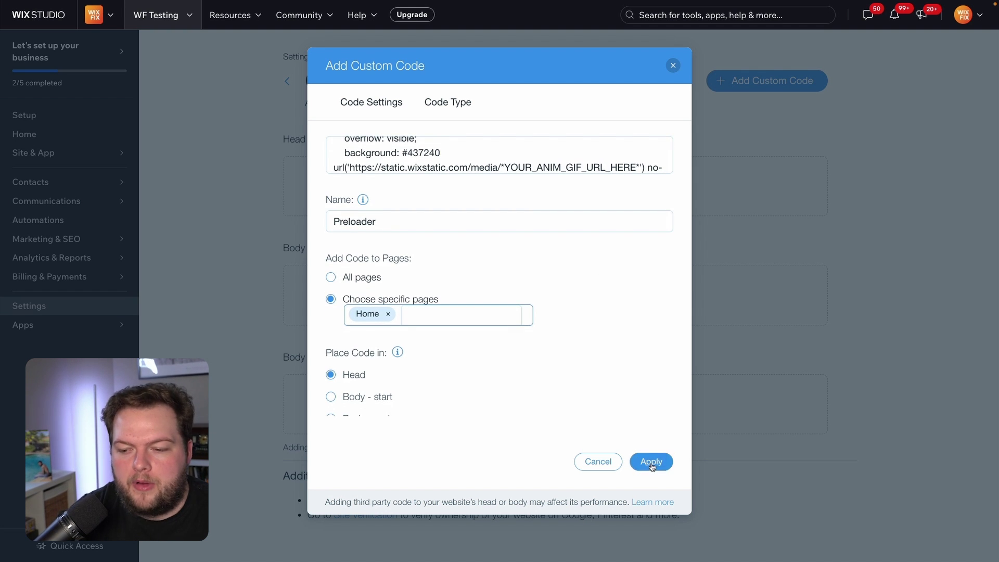